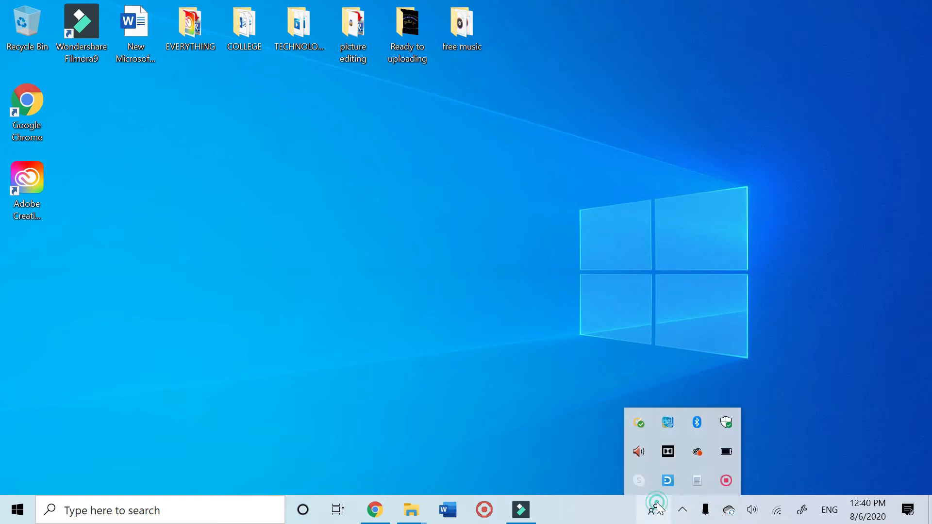
# Step: Open the Programs and Features list of installed programs in Control Panel to review it, and minimize the window
pyautogui.click(473, 205)
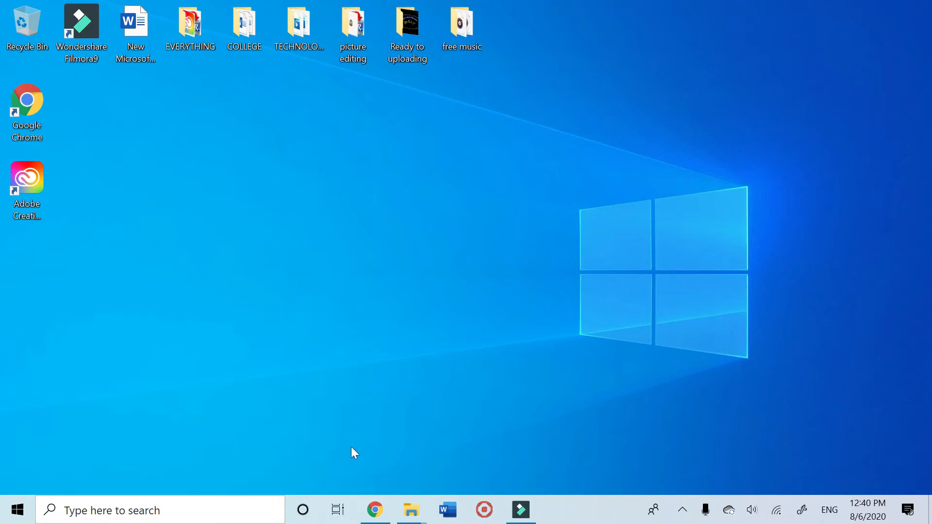
pyautogui.click(222, 512)
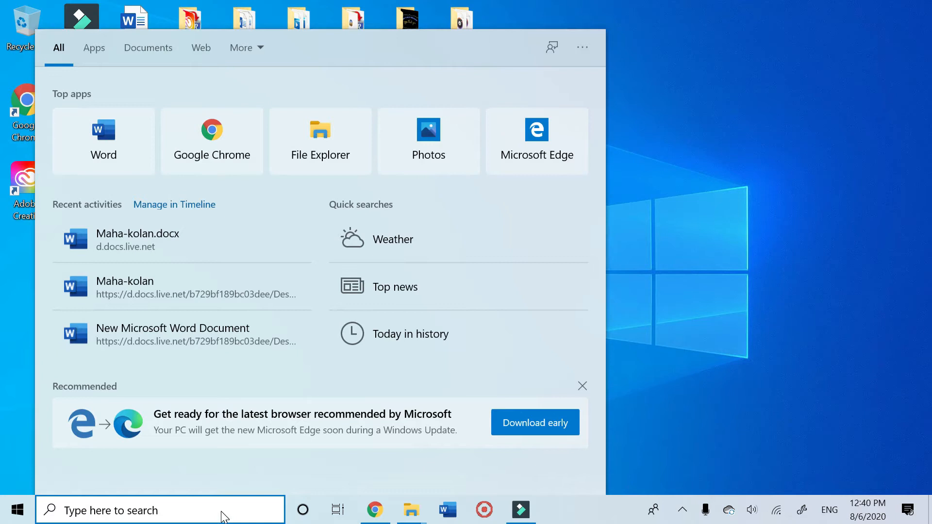
pyautogui.write('co')
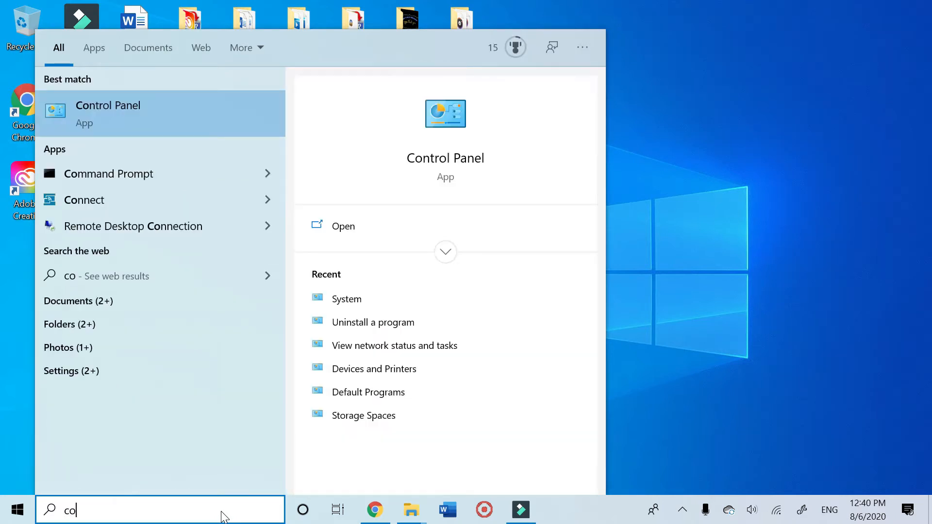
pyautogui.click(147, 106)
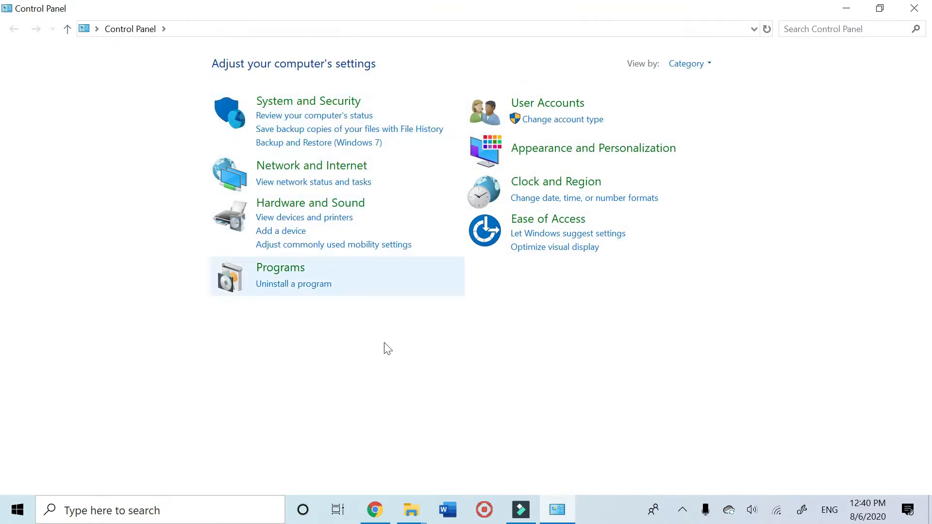
pyautogui.click(275, 280)
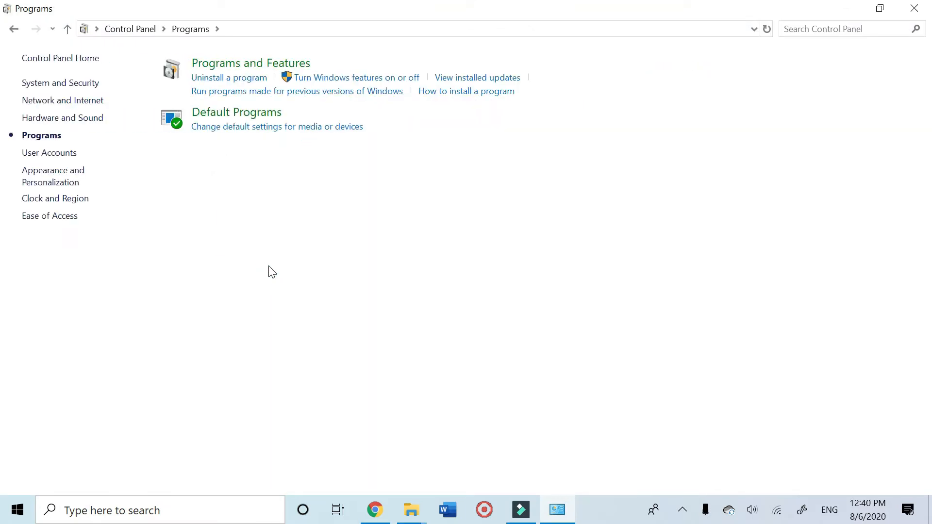
pyautogui.click(250, 64)
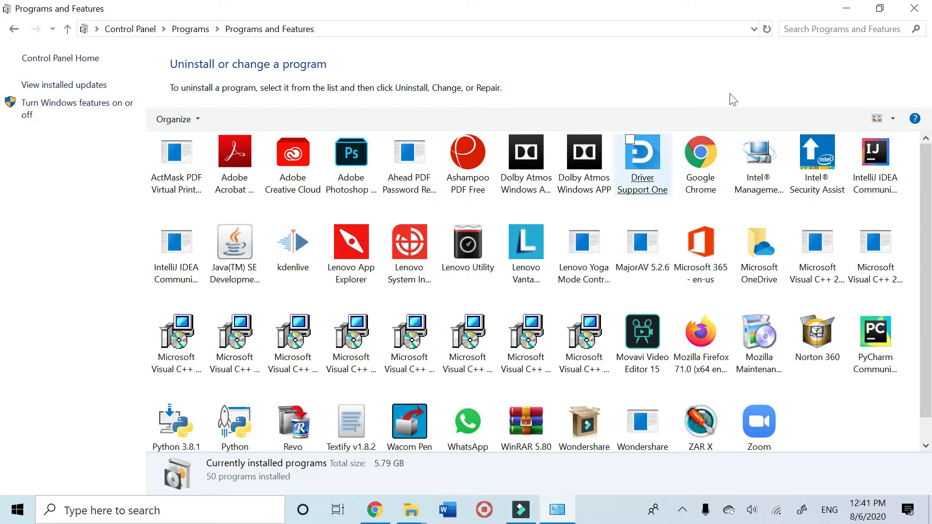
pyautogui.click(839, 12)
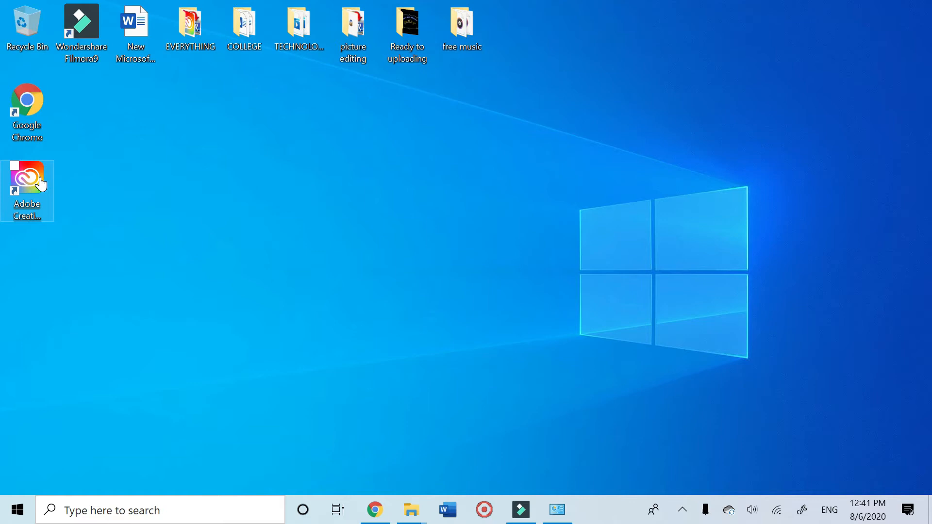
# Step: Open the Adobe Creative Cloud desktop app from its desktop shortcut and close it again
pyautogui.doubleClick(37, 197)
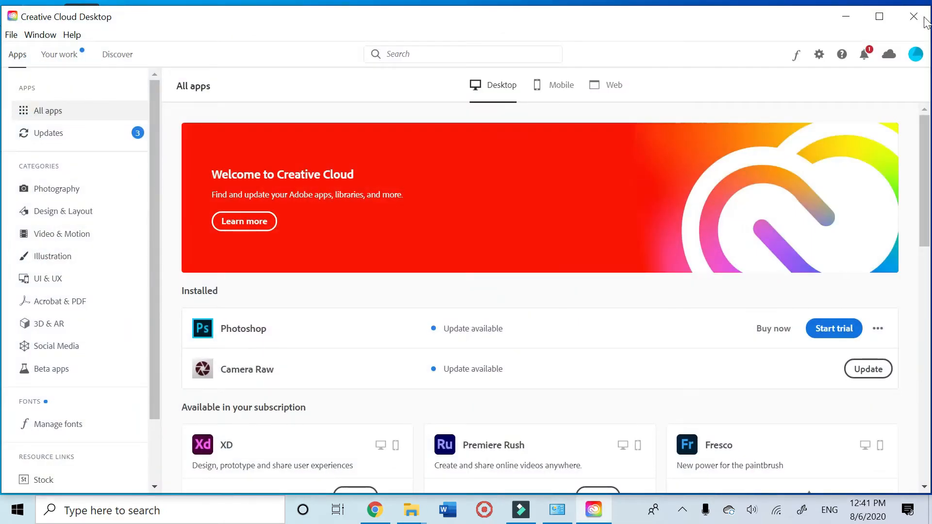
pyautogui.click(914, 19)
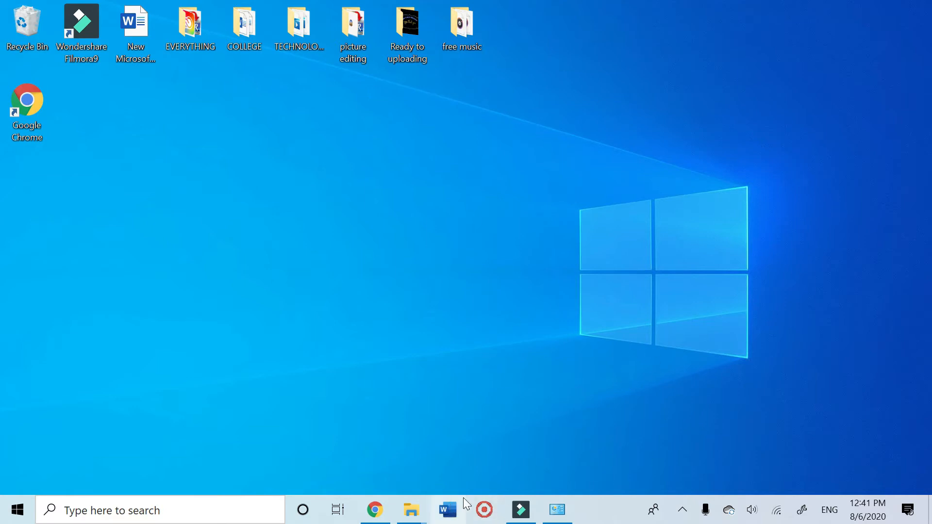
# Step: Search the installed programs in Programs and Features for "ado" and select Adobe Creative Cloud
pyautogui.click(375, 509)
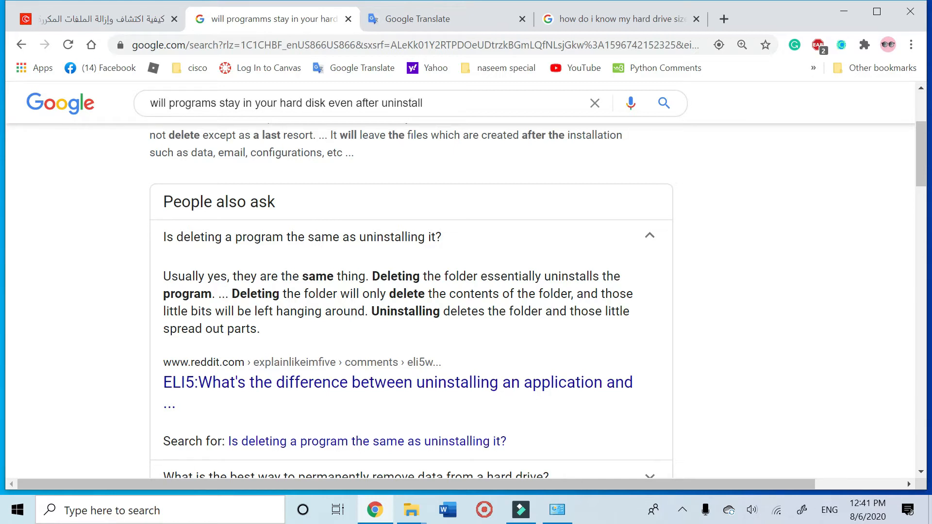
pyautogui.click(379, 513)
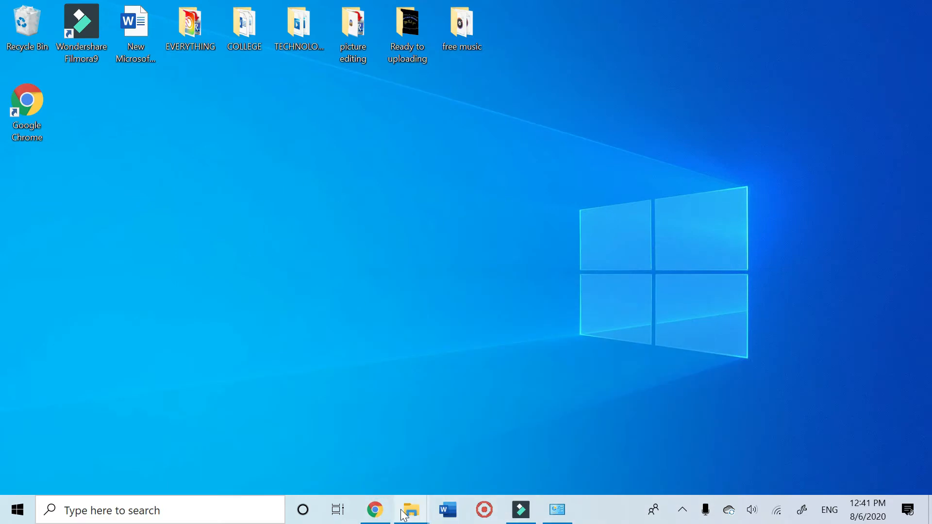
pyautogui.click(555, 518)
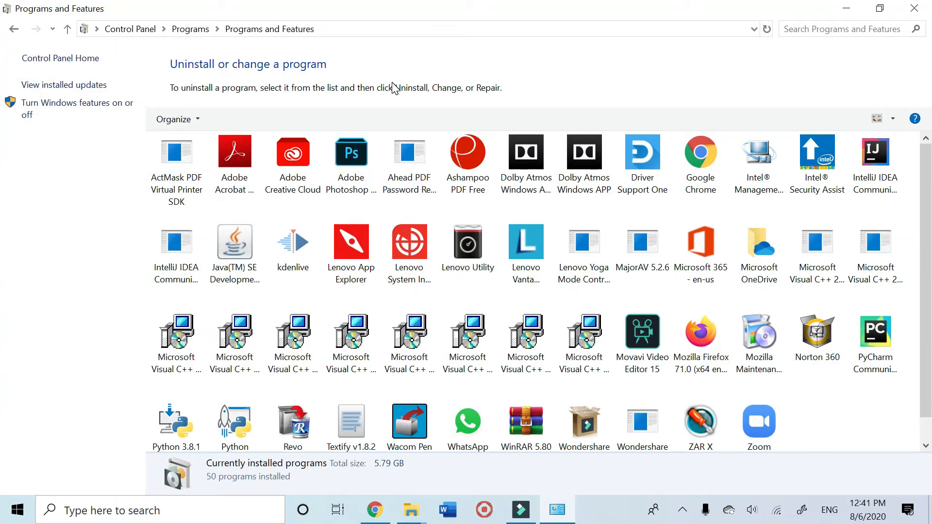
pyautogui.click(813, 27)
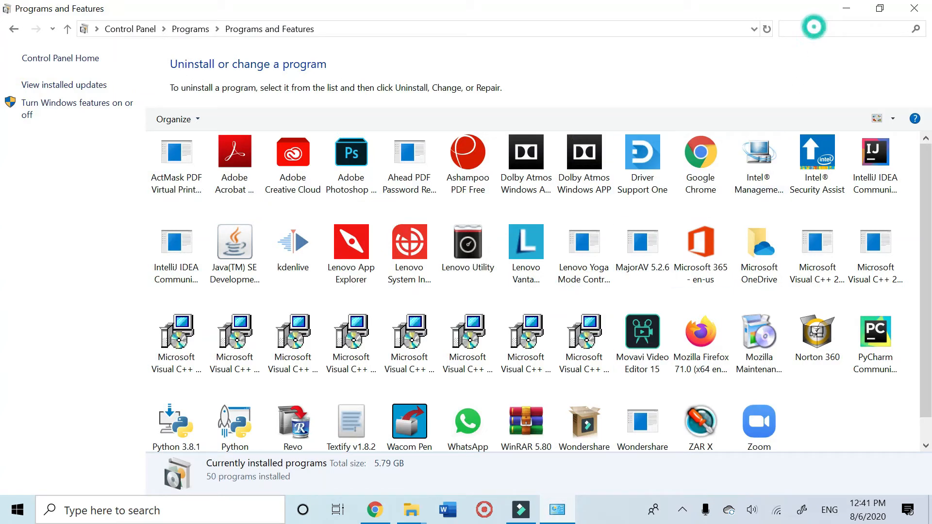
pyautogui.write('ado')
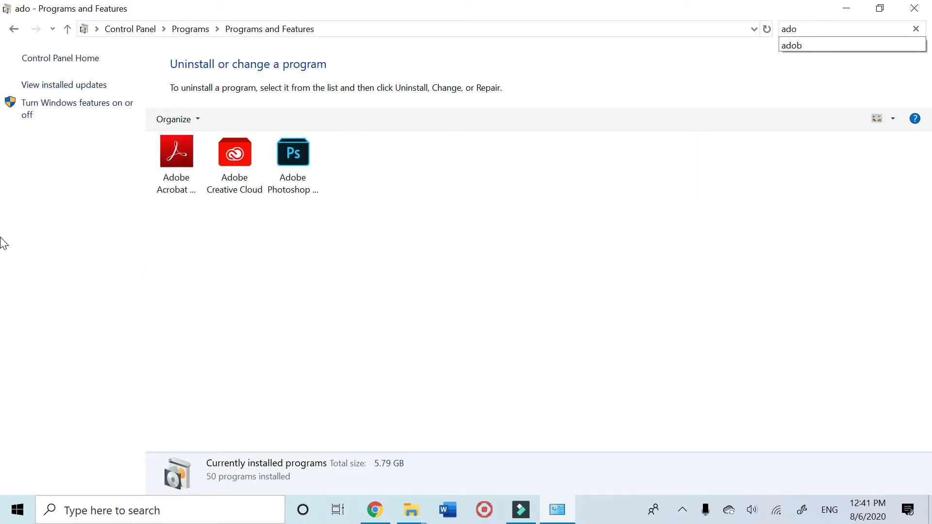
pyautogui.doubleClick(214, 177)
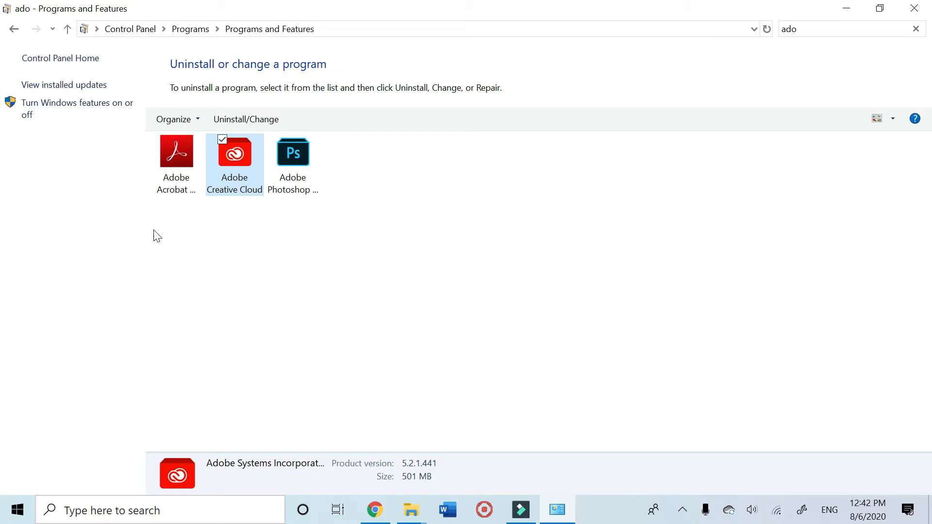
pyautogui.click(847, 9)
# Step: Search Windows for "revo" and launch Revo Uninstaller
pyautogui.click(155, 510)
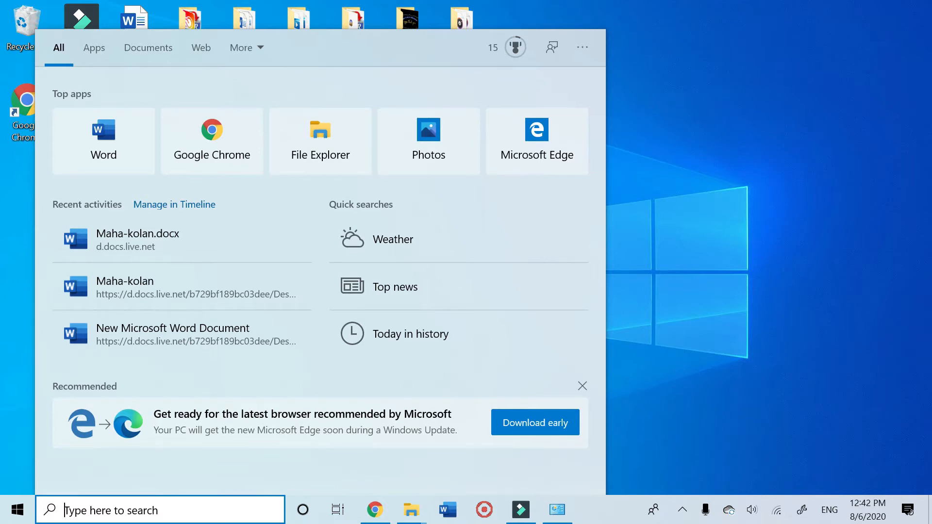
pyautogui.write('re')
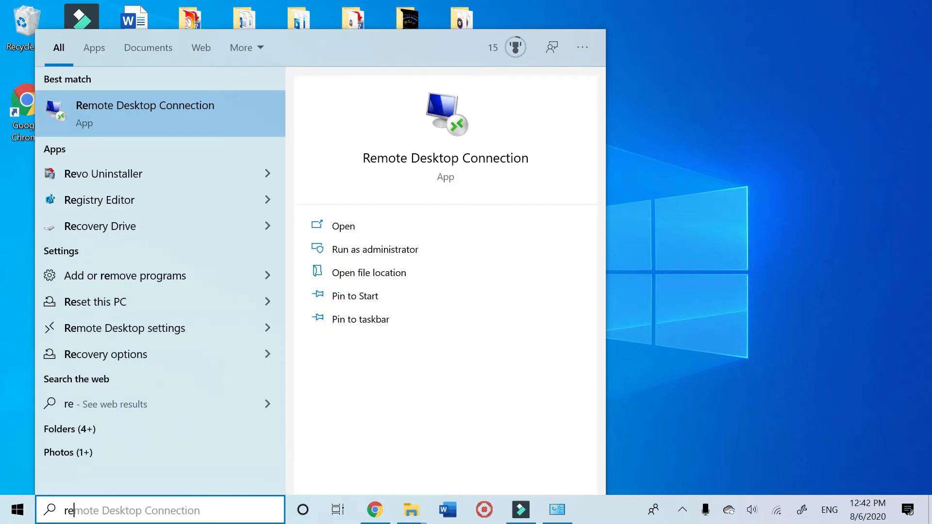
pyautogui.write('vo')
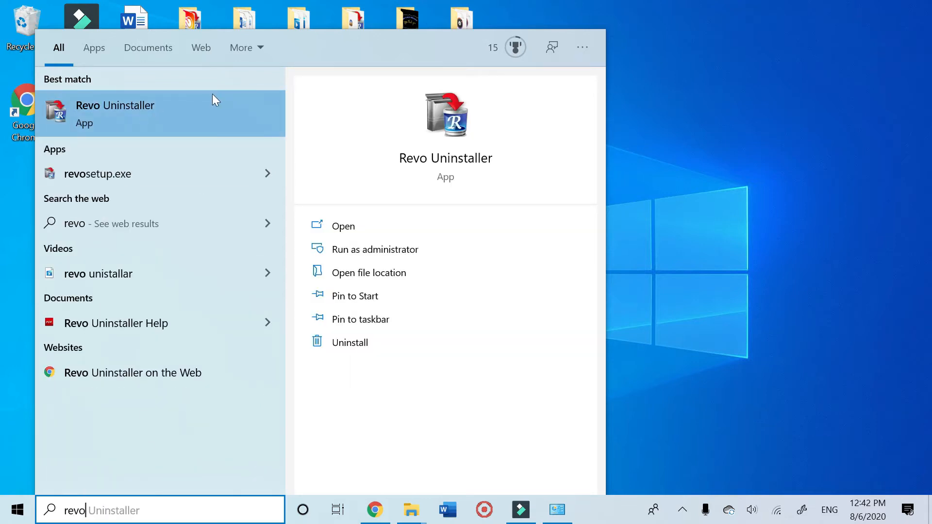
pyautogui.click(152, 112)
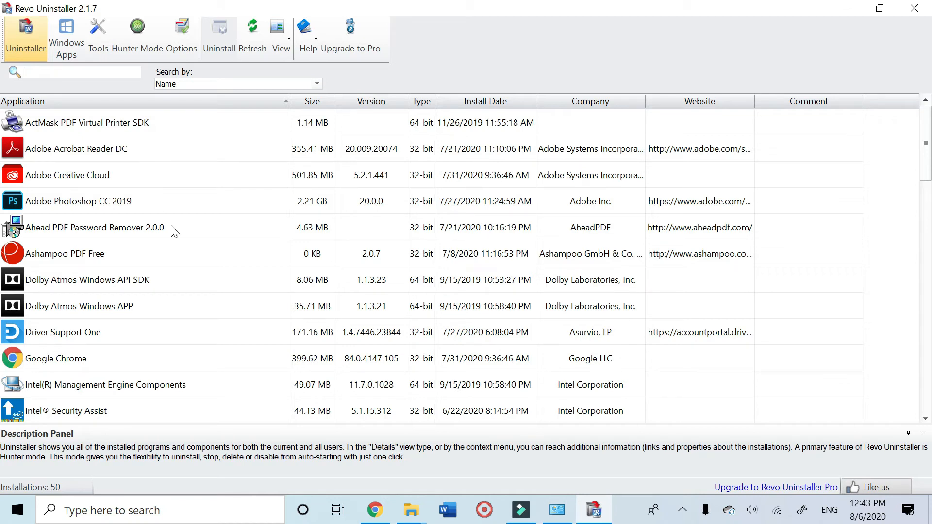
# Step: Try to uninstall Adobe Creative Cloud with its built-in uninstaller, making a system restore point first
pyautogui.doubleClick(104, 180)
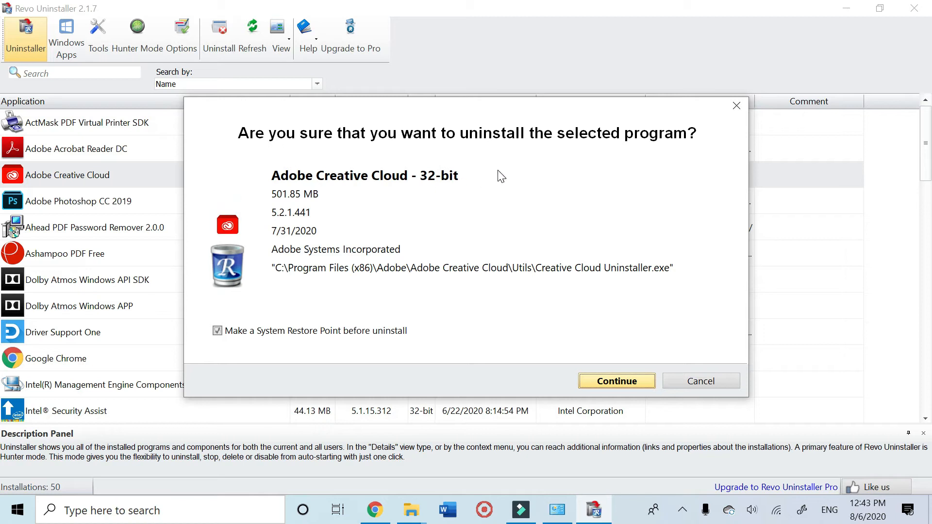
pyautogui.click(638, 382)
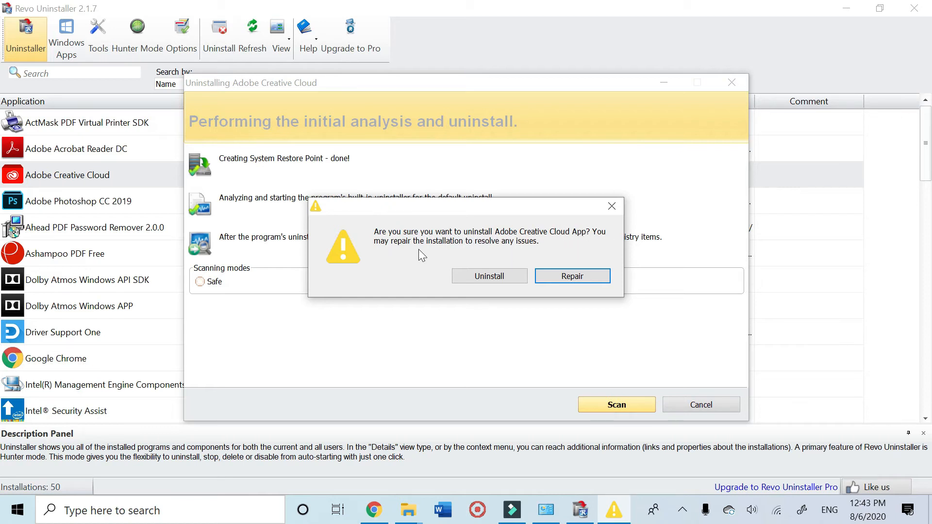
pyautogui.click(496, 276)
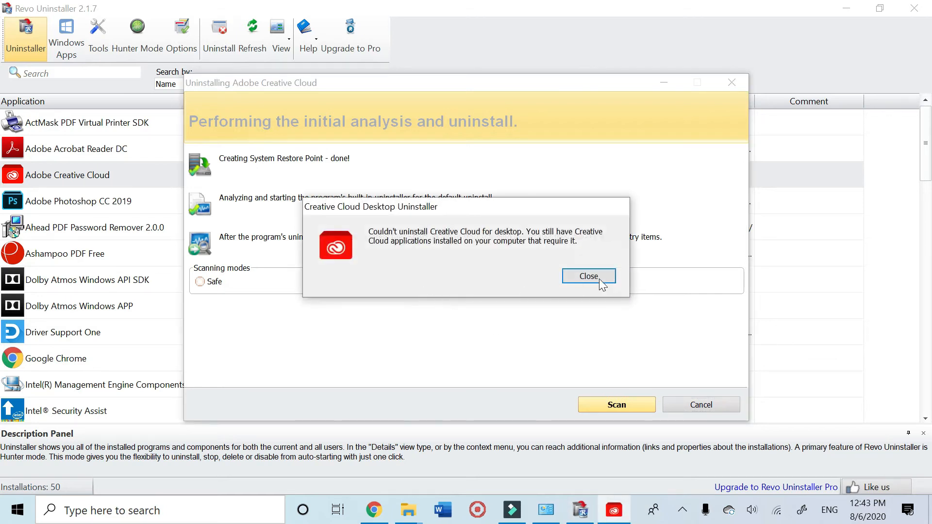
pyautogui.click(598, 276)
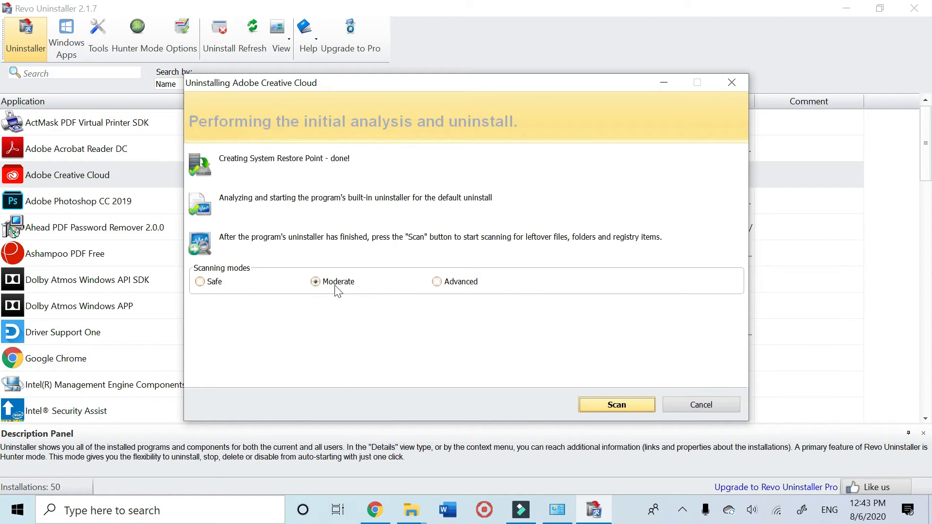
# Step: Scan for Adobe Creative Cloud leftovers using the Advanced scanning mode
pyautogui.click(437, 281)
pyautogui.click(614, 406)
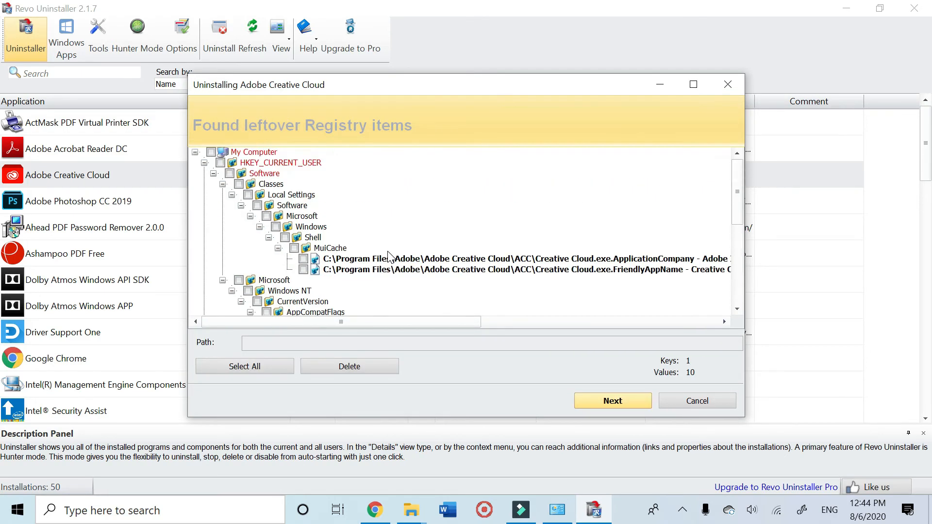
pyautogui.scroll(-2, 301, 227)
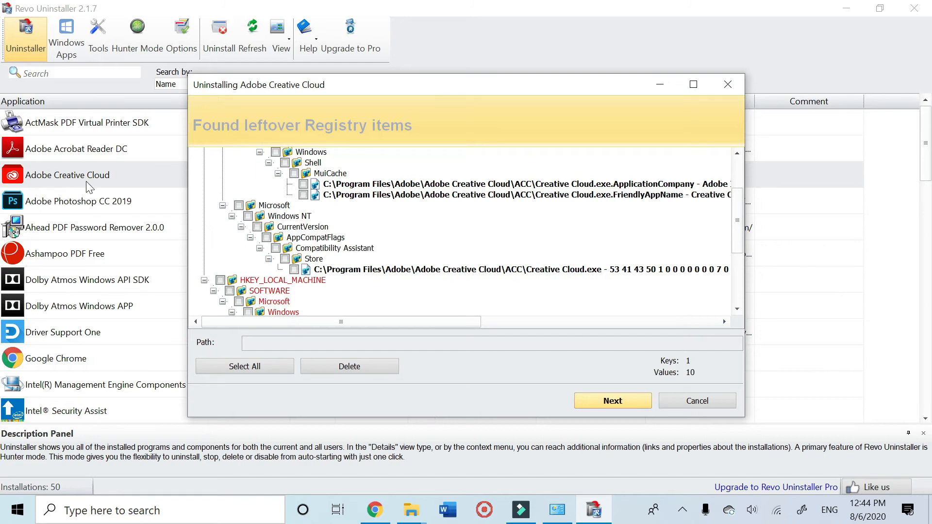
# Step: Switch to Programs and Features, go back to the unfiltered program list, and return to Revo Uninstaller
pyautogui.click(557, 519)
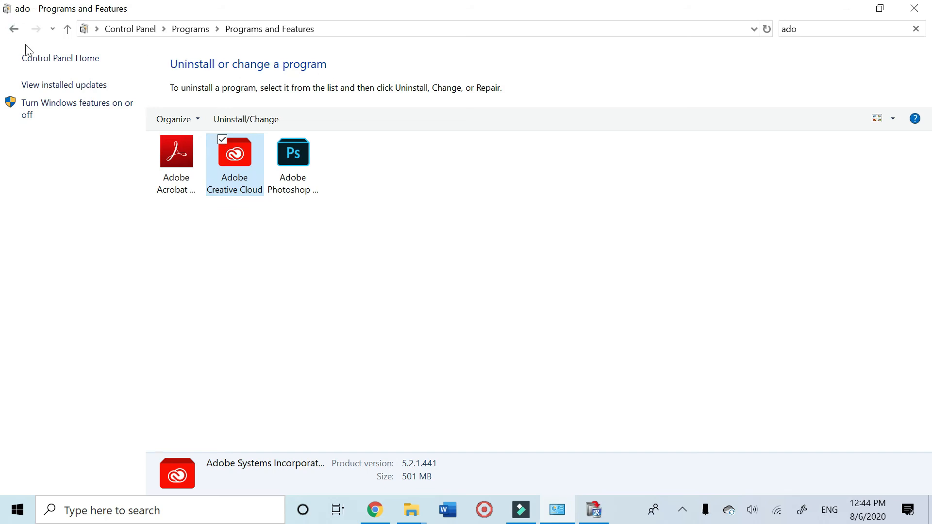
pyautogui.click(12, 30)
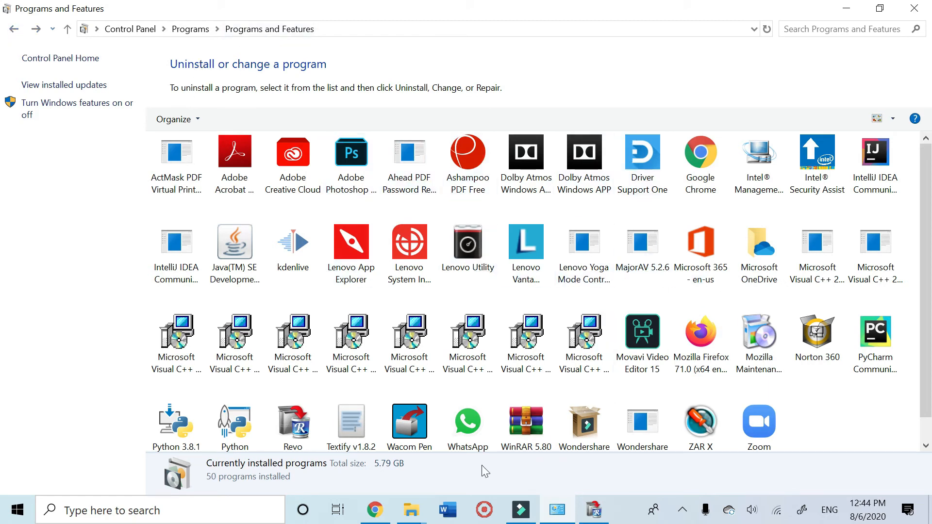
pyautogui.click(381, 508)
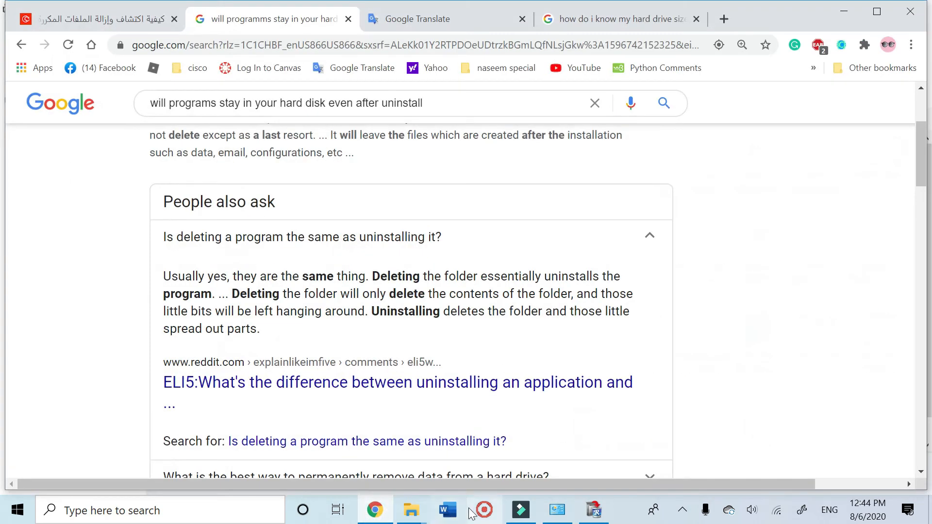
pyautogui.click(592, 510)
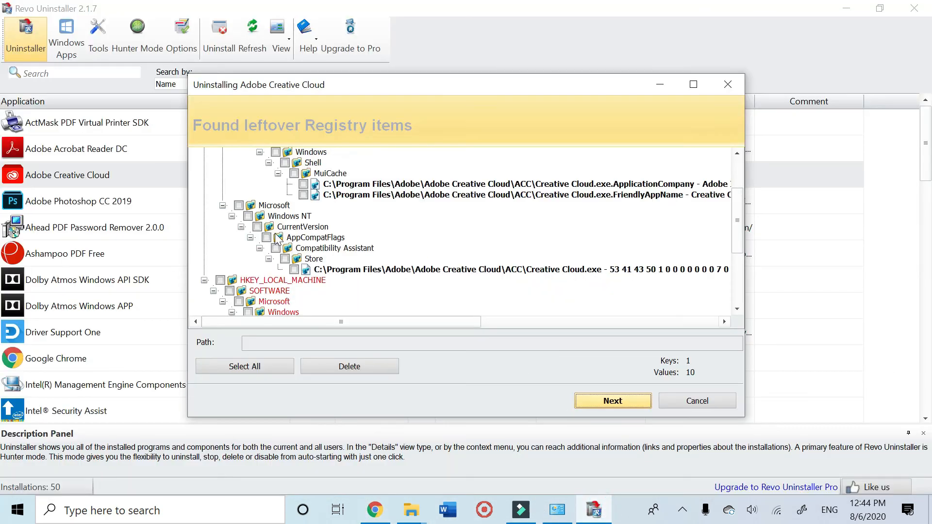
# Step: Examine the leftover registry items listed for Adobe Creative Cloud under HKEY_CURRENT_USER and HKEY_LOCAL_MACHINE
pyautogui.scroll(-5, 275, 234)
pyautogui.scroll(5, 275, 235)
pyautogui.scroll(-5, 276, 235)
pyautogui.scroll(3, 275, 234)
pyautogui.scroll(-3, 275, 235)
pyautogui.scroll(-1, 275, 235)
pyautogui.scroll(5, 275, 234)
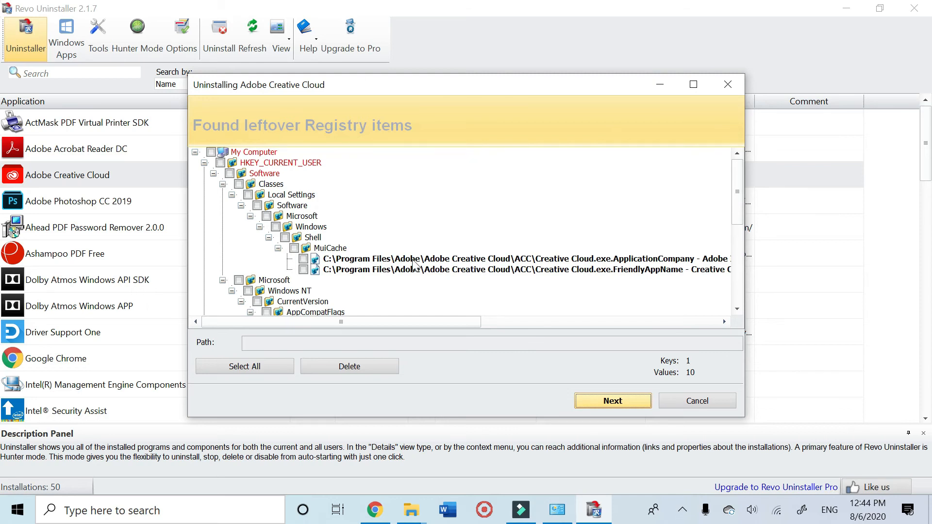
pyautogui.scroll(-6, 316, 237)
pyautogui.scroll(6, 316, 237)
pyautogui.scroll(-2, 216, 175)
pyautogui.scroll(-4, 216, 175)
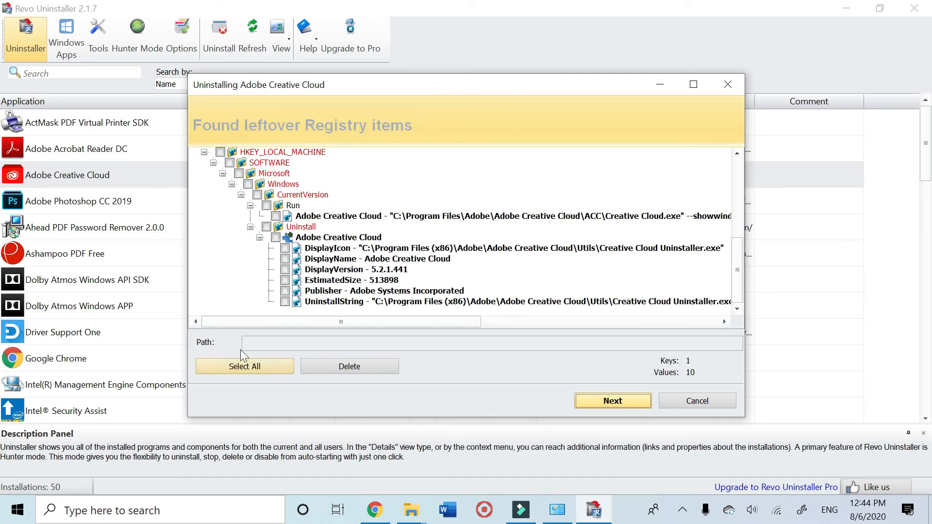
# Step: Select all leftover Adobe Creative Cloud registry items and delete them
pyautogui.click(258, 370)
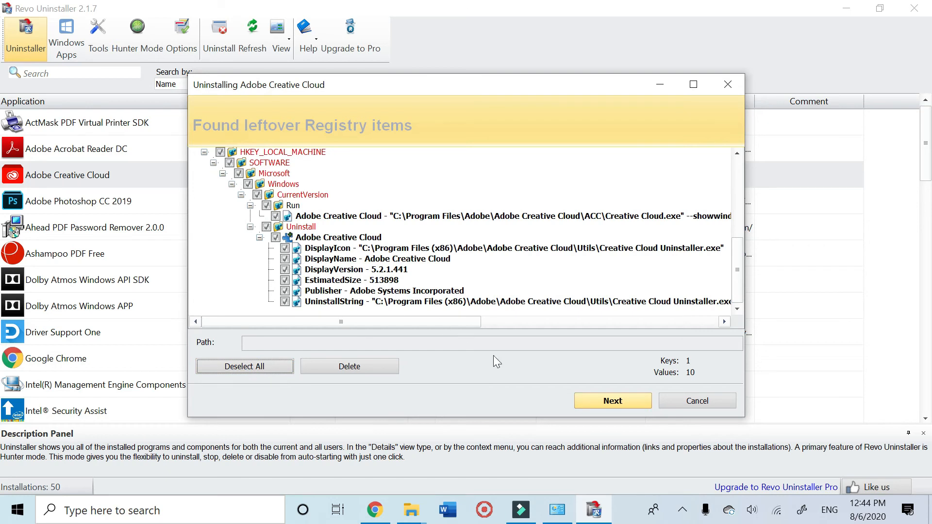
pyautogui.click(376, 367)
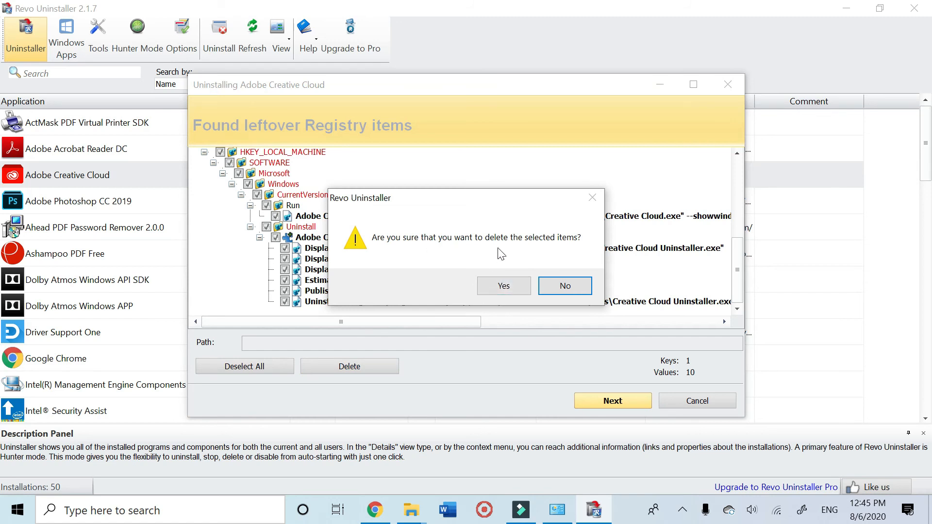
pyautogui.click(523, 286)
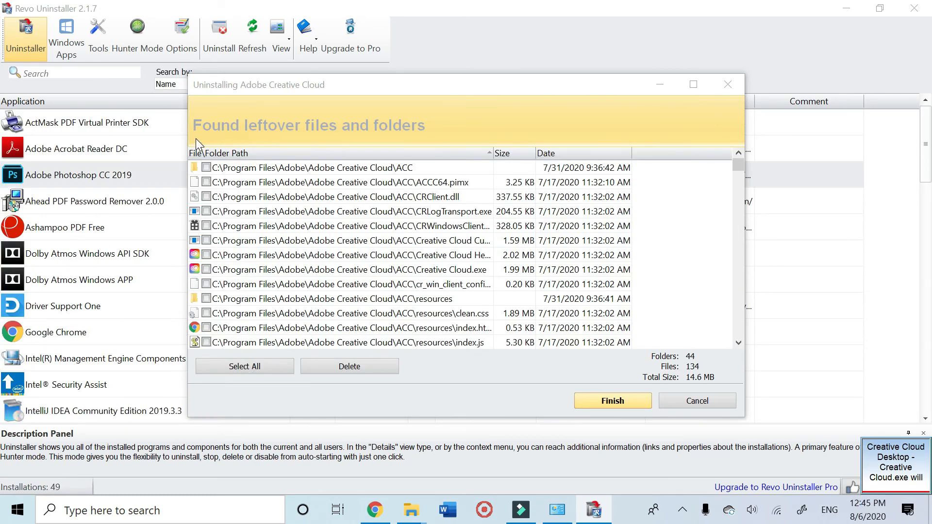
# Step: Select all leftover Adobe Creative Cloud files and folders, delete them, and finish the uninstallation
pyautogui.click(252, 365)
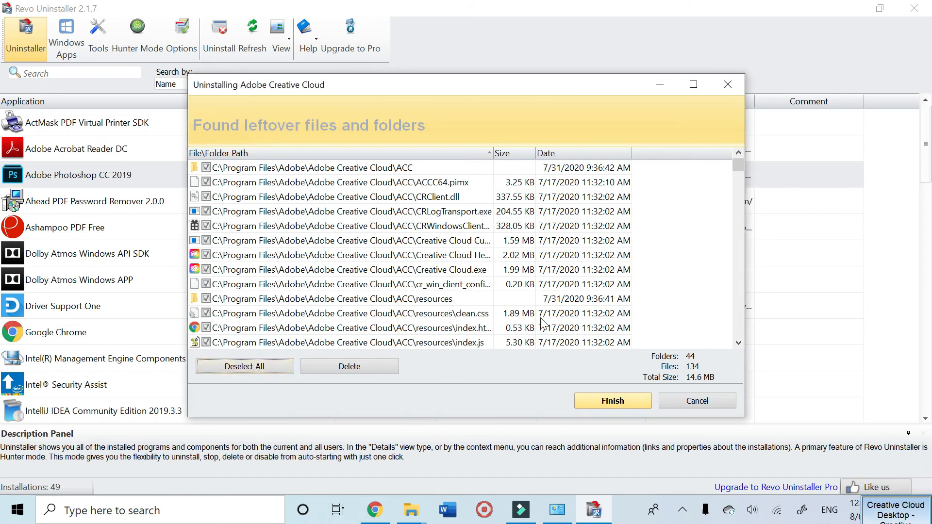
pyautogui.click(602, 403)
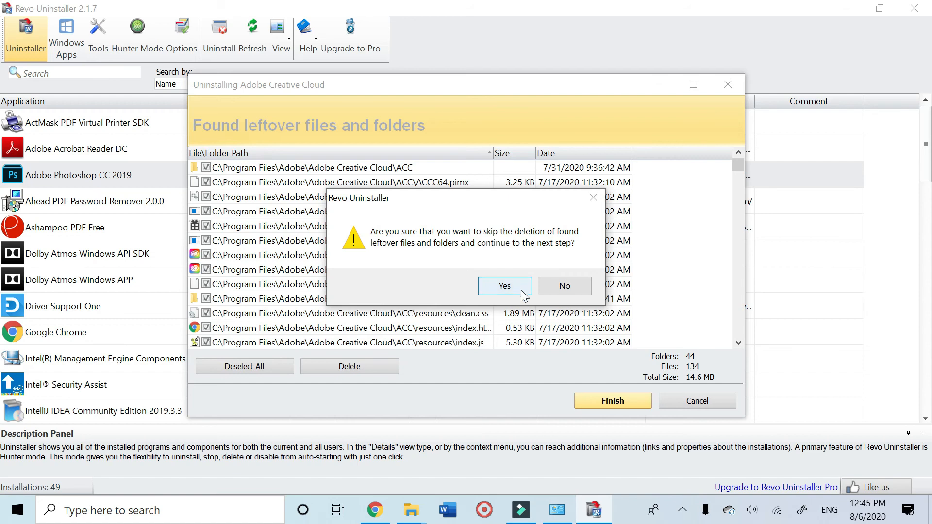
pyautogui.click(555, 286)
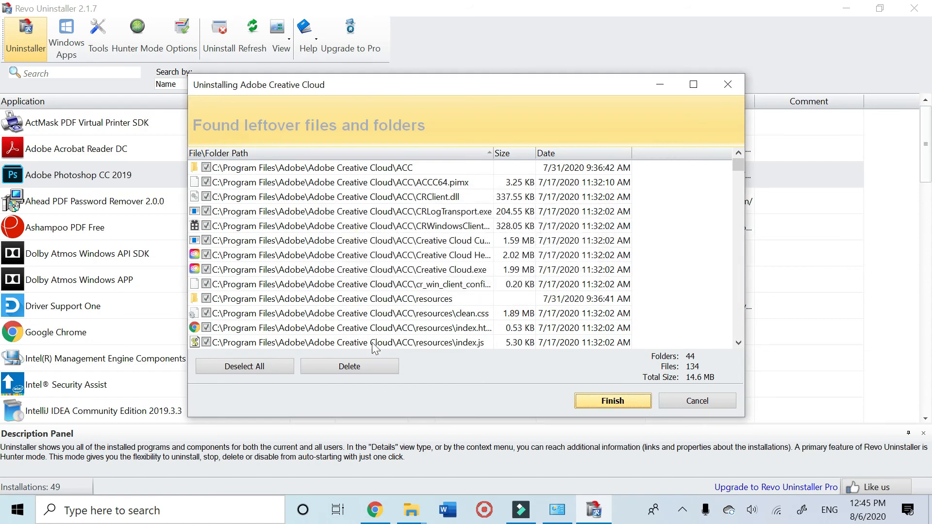
pyautogui.click(368, 368)
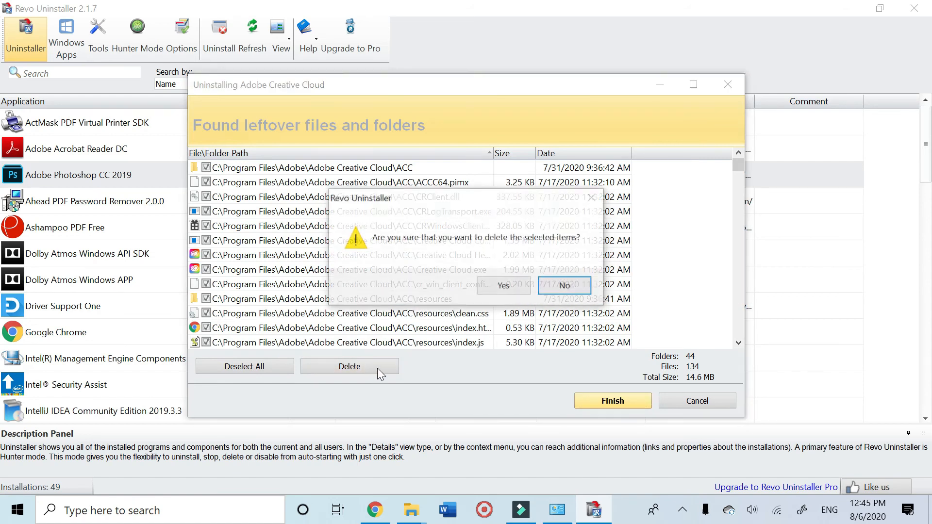
pyautogui.click(522, 285)
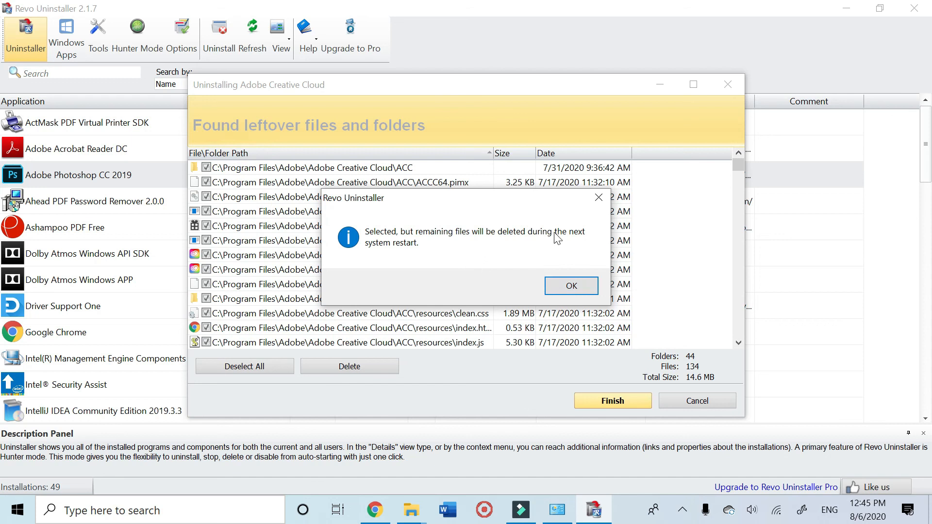
pyautogui.click(585, 289)
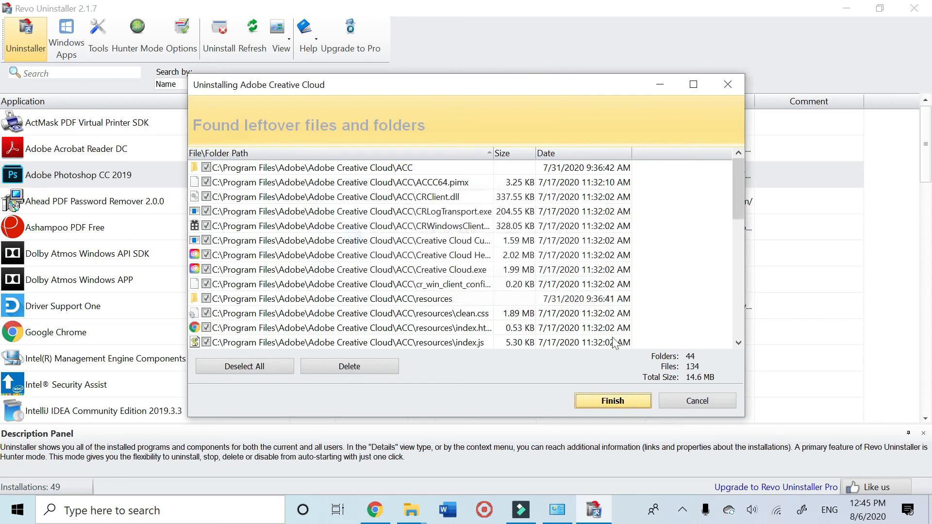
pyautogui.click(607, 397)
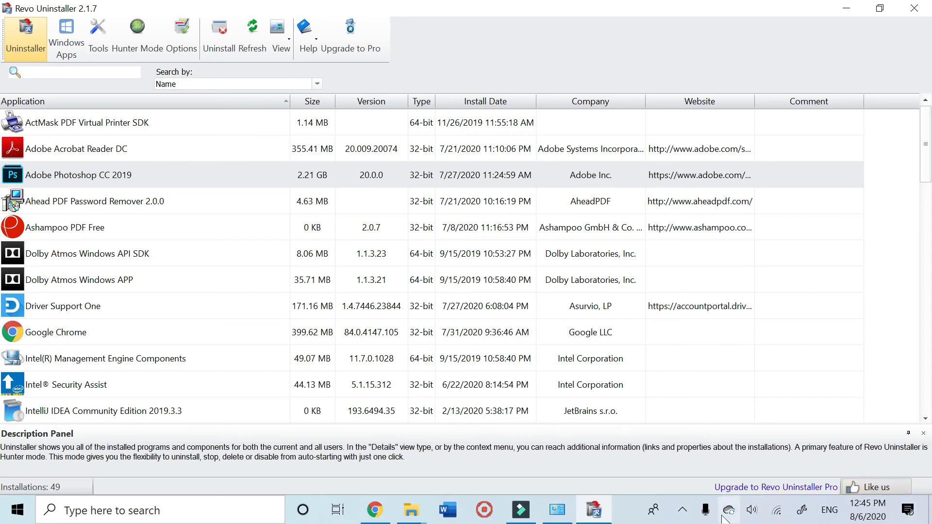
pyautogui.click(682, 509)
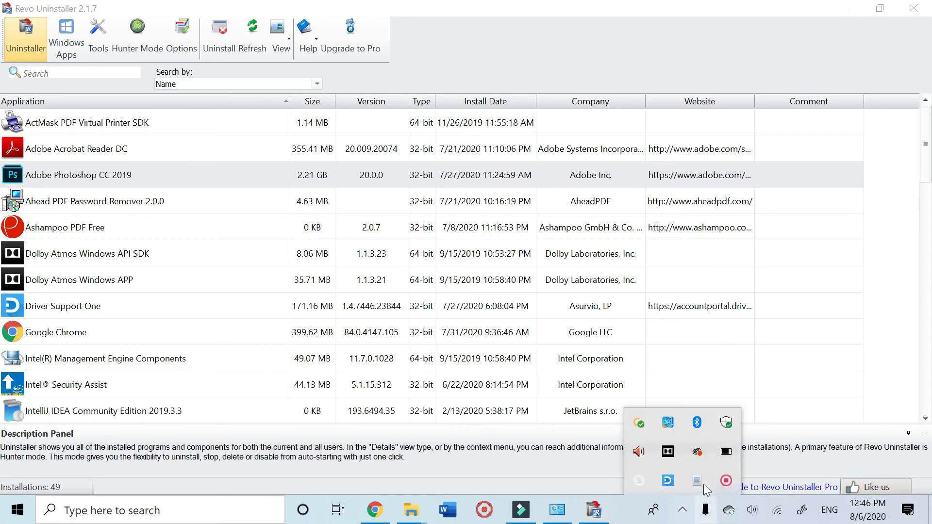
pyautogui.rightClick(724, 481)
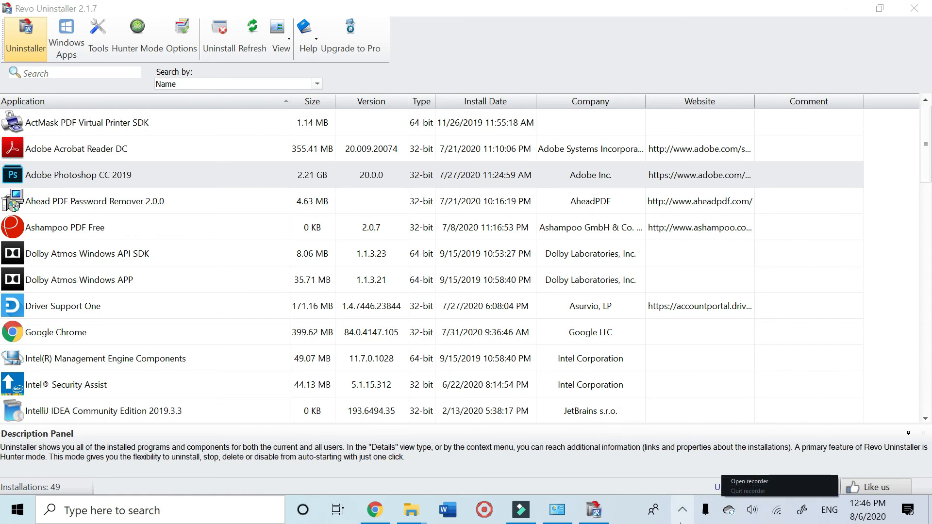
pyautogui.click(683, 511)
pyautogui.click(726, 480)
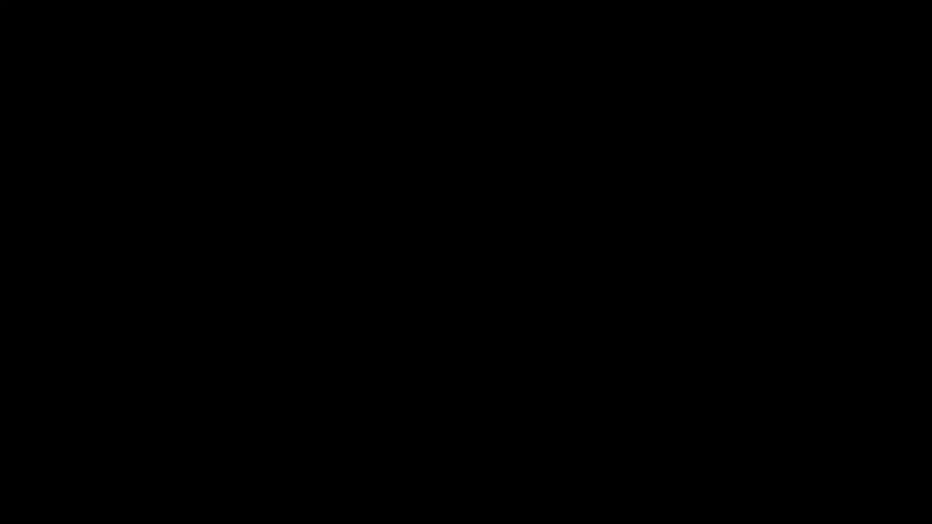